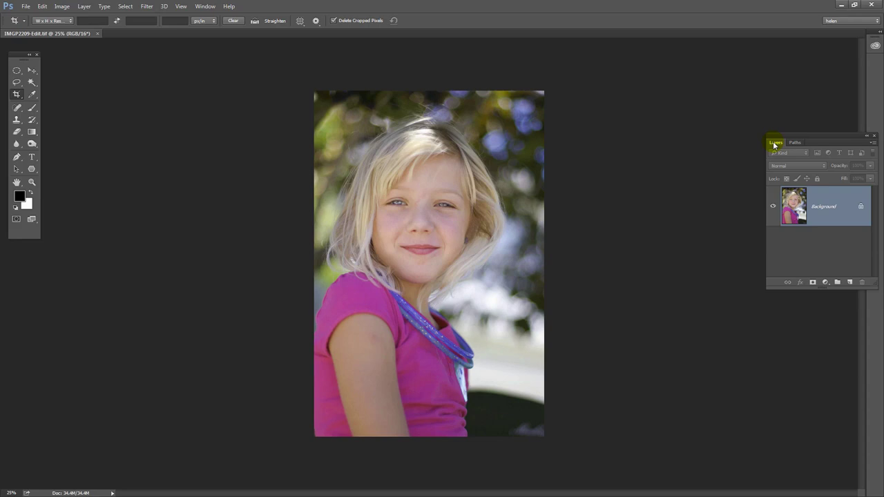
# Step: Unlock the Background layer by converting it to a regular layer with the default name Layer 0
pyautogui.click(199, 7)
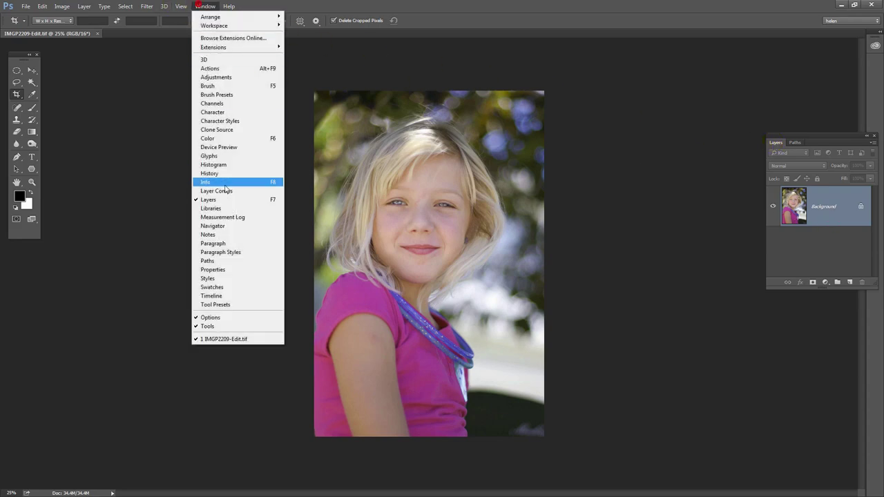
pyautogui.click(832, 207)
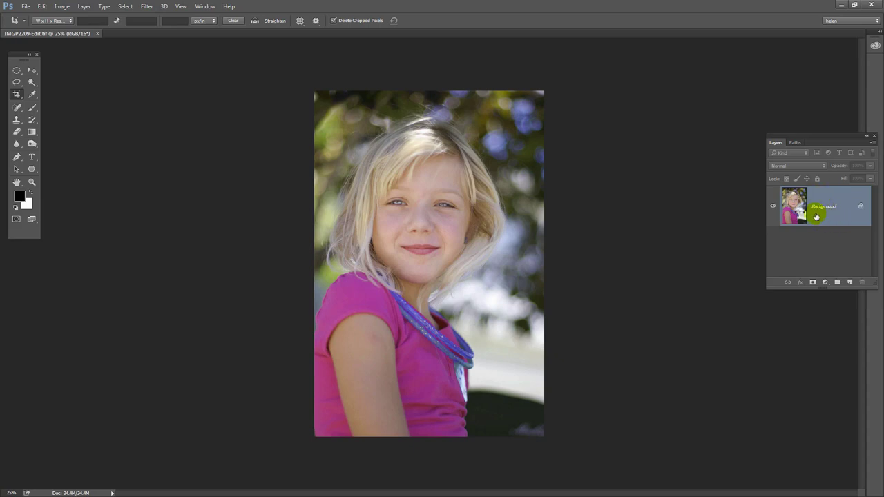
pyautogui.doubleClick(815, 216)
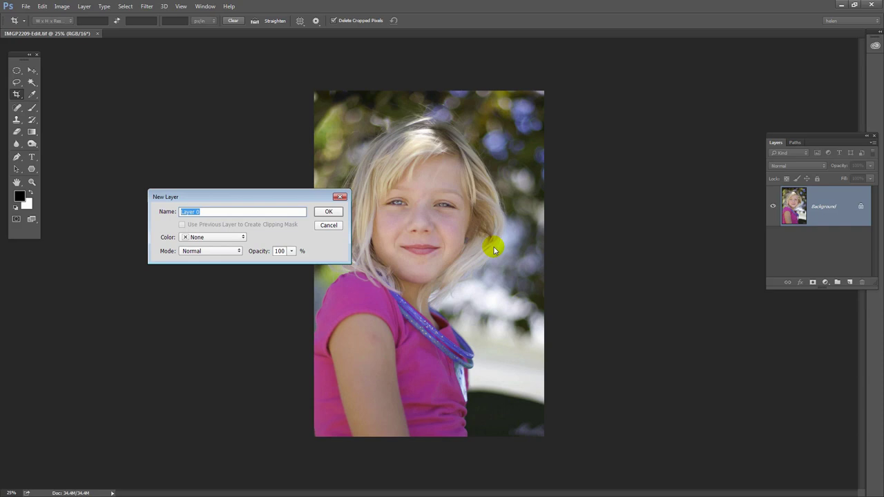
pyautogui.click(321, 211)
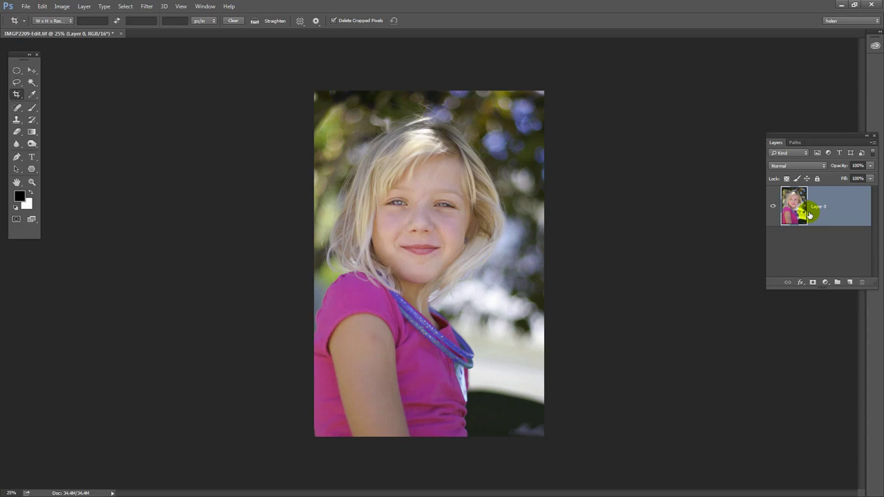
# Step: Draw a circular selection about 7.417 in across around the girl's face and hair with the Elliptical Marquee
pyautogui.click(17, 71)
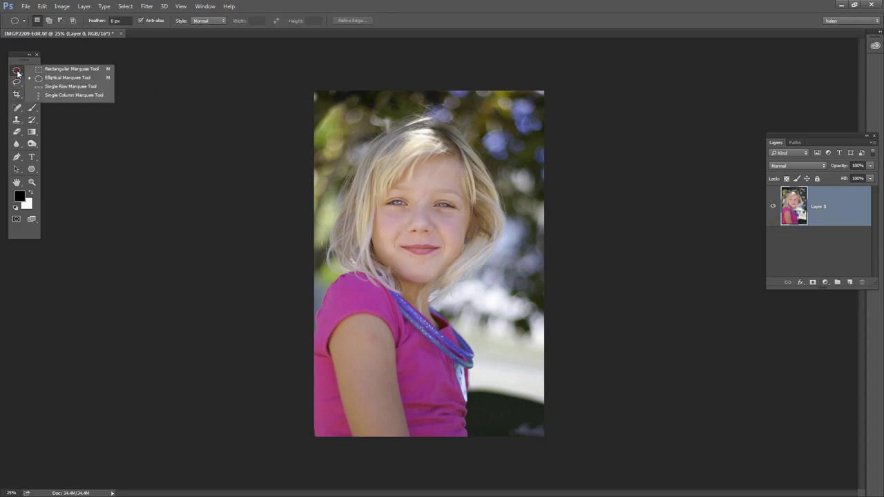
pyautogui.click(67, 78)
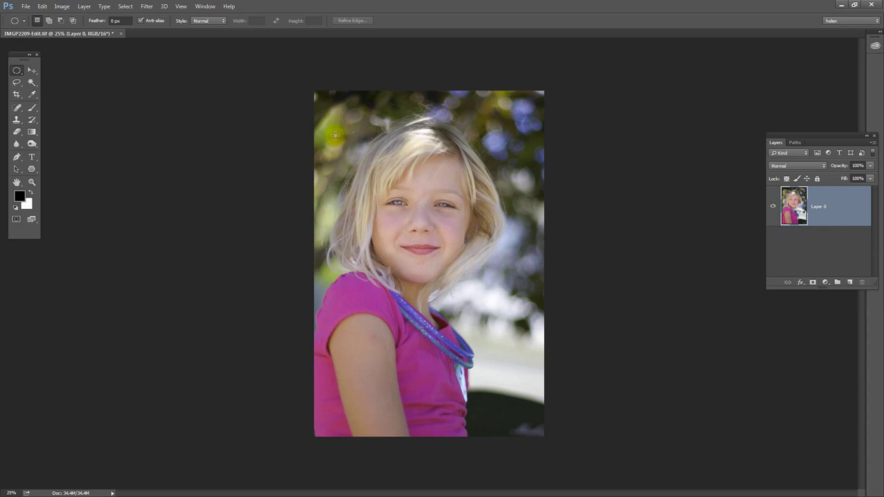
pyautogui.moveTo(334, 134); pyautogui.dragTo(513, 346)
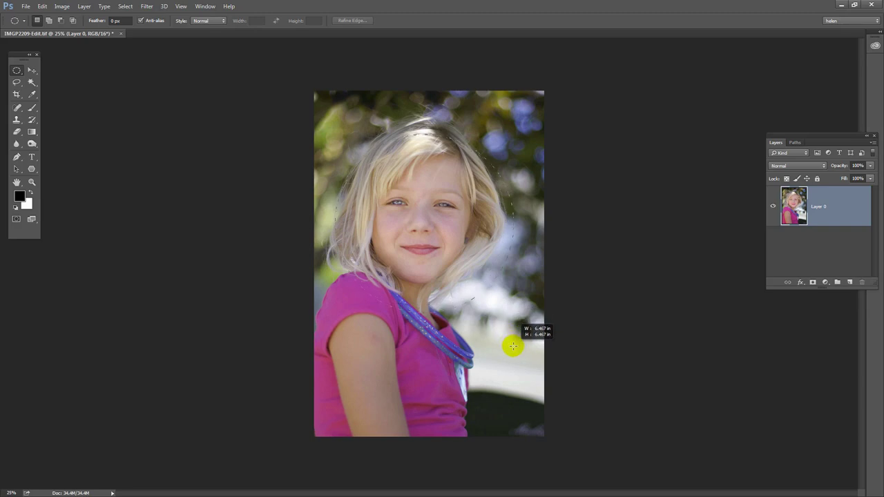
pyautogui.moveTo(513, 346); pyautogui.dragTo(521, 360)
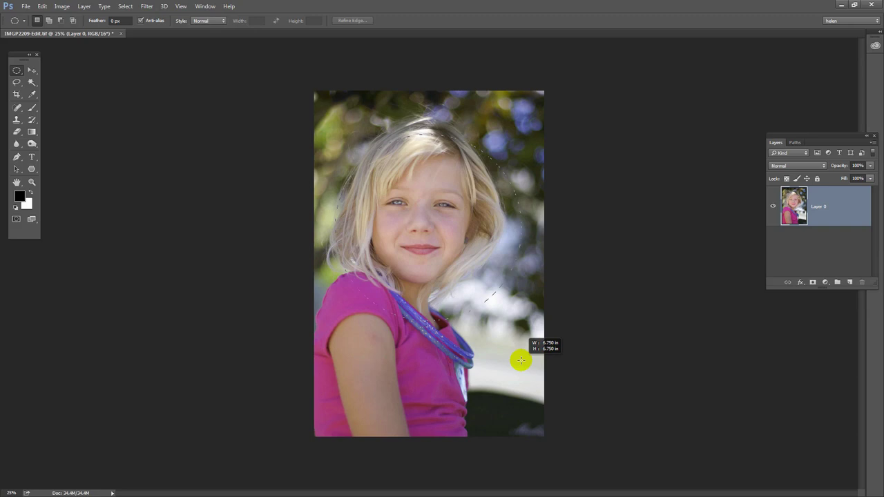
pyautogui.moveTo(521, 359); pyautogui.dragTo(508, 351)
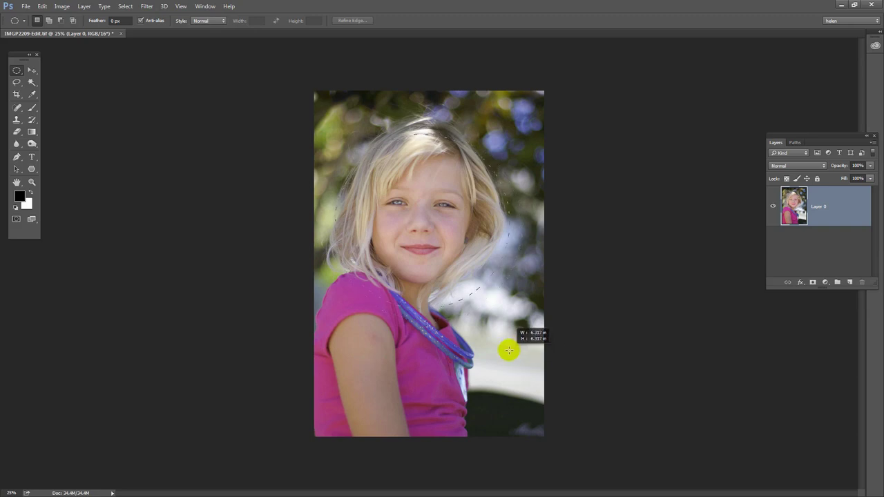
pyautogui.moveTo(508, 351); pyautogui.dragTo(522, 378)
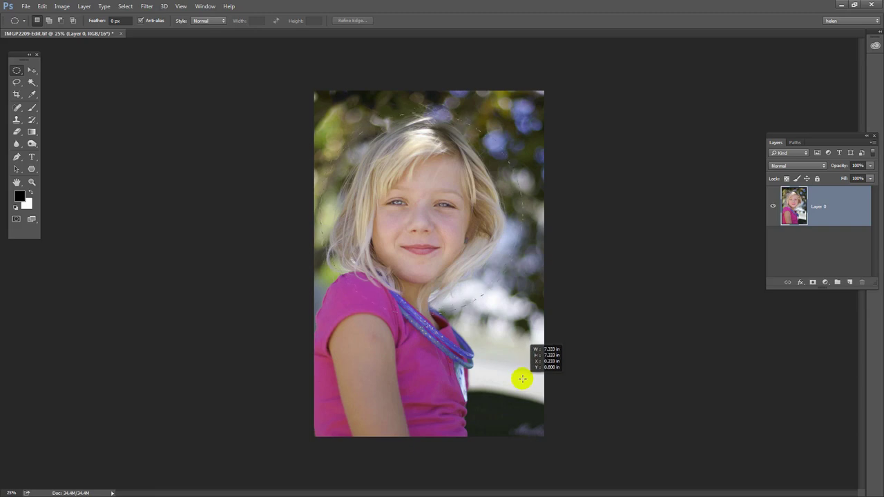
pyautogui.moveTo(522, 378); pyautogui.dragTo(522, 378)
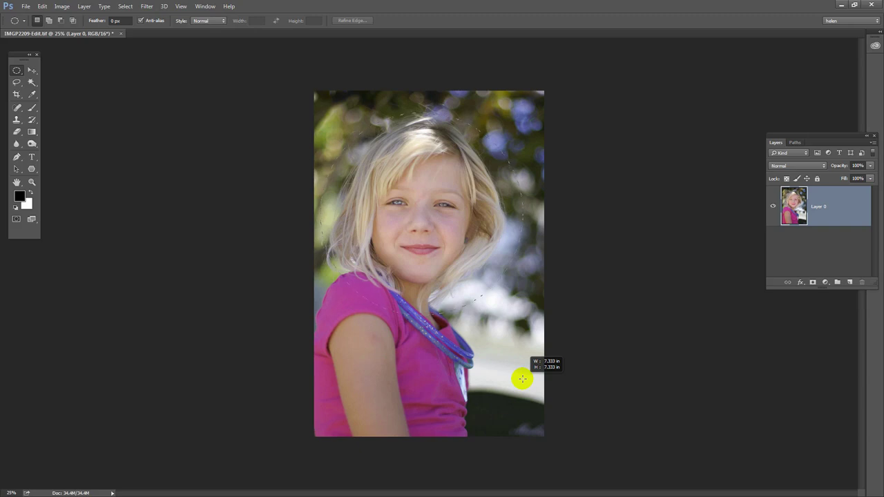
pyautogui.moveTo(523, 378); pyautogui.dragTo(525, 392)
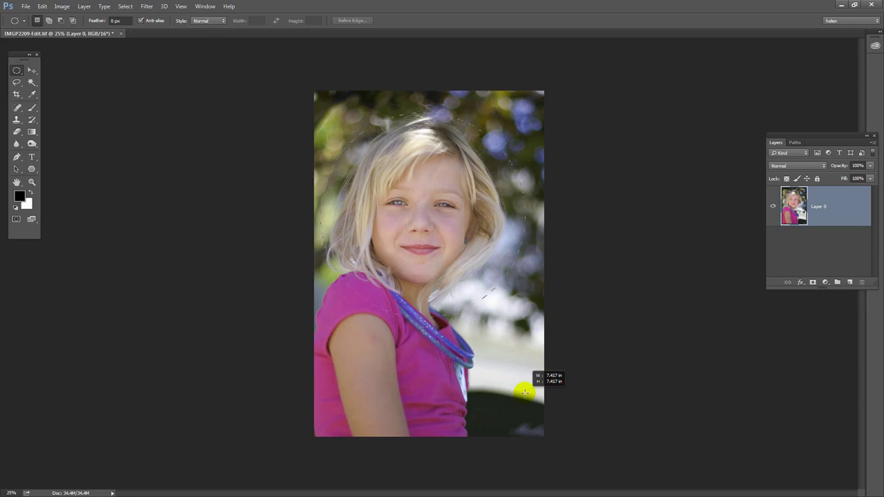
pyautogui.moveTo(525, 392); pyautogui.dragTo(525, 392)
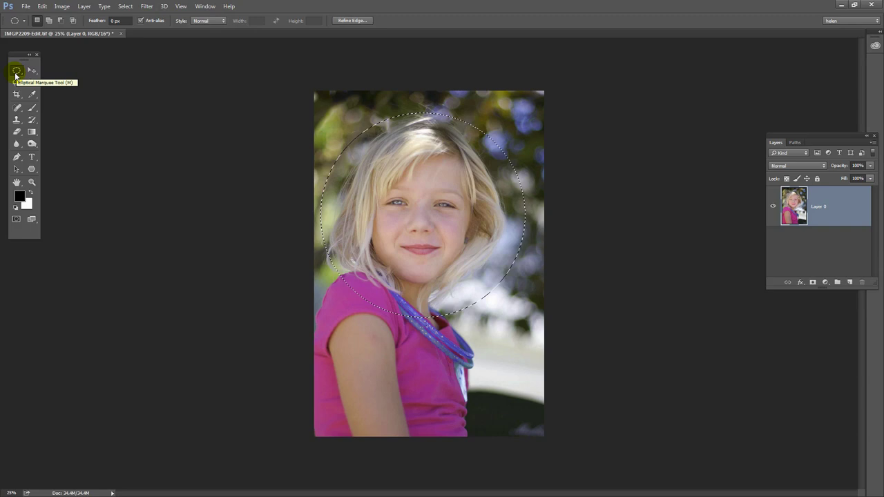
# Step: Replace the selection with a new 7.333 in by 7.333 in circle around the face
pyautogui.click(16, 72)
pyautogui.moveTo(333, 119); pyautogui.dragTo(520, 341)
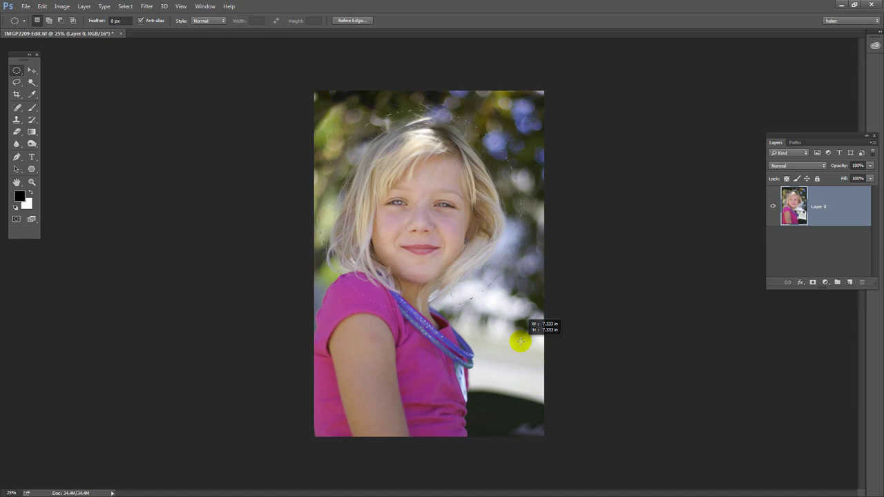
pyautogui.moveTo(520, 341); pyautogui.dragTo(520, 341)
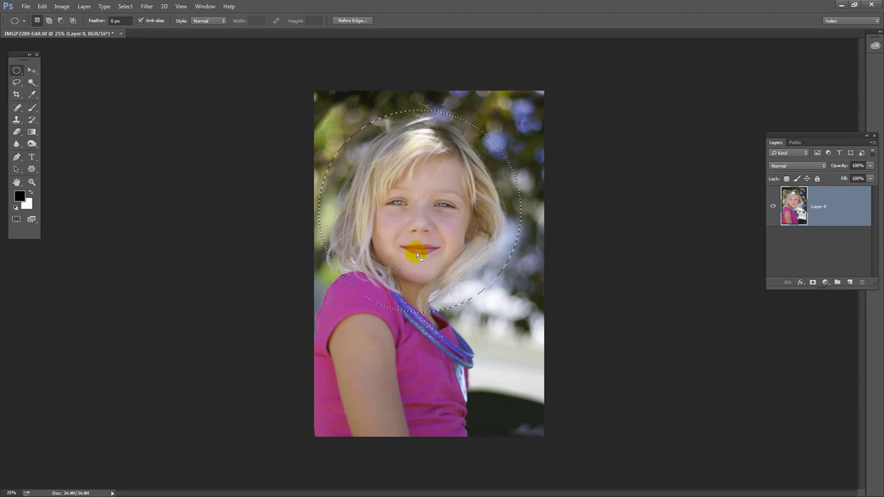
# Step: Undo an accidental delete, invert the circular selection, and delete the pixels outside it
pyautogui.press('Delete')
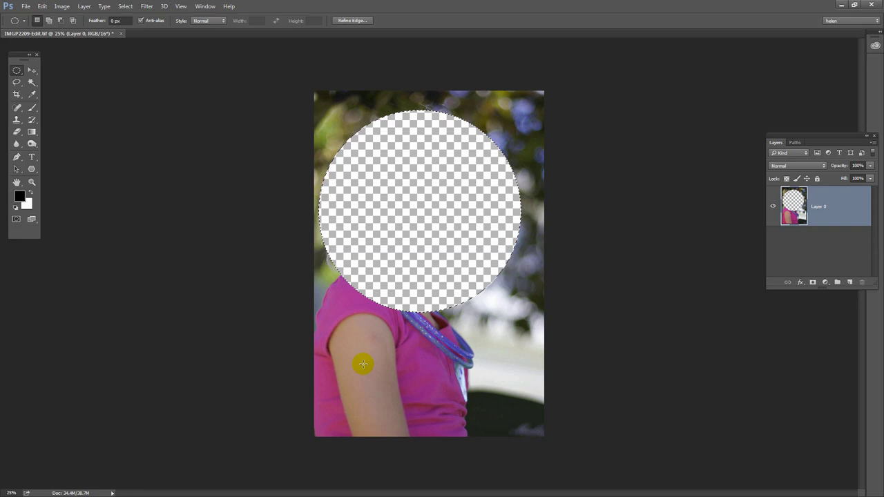
pyautogui.hotkey('ctrl', 'z')
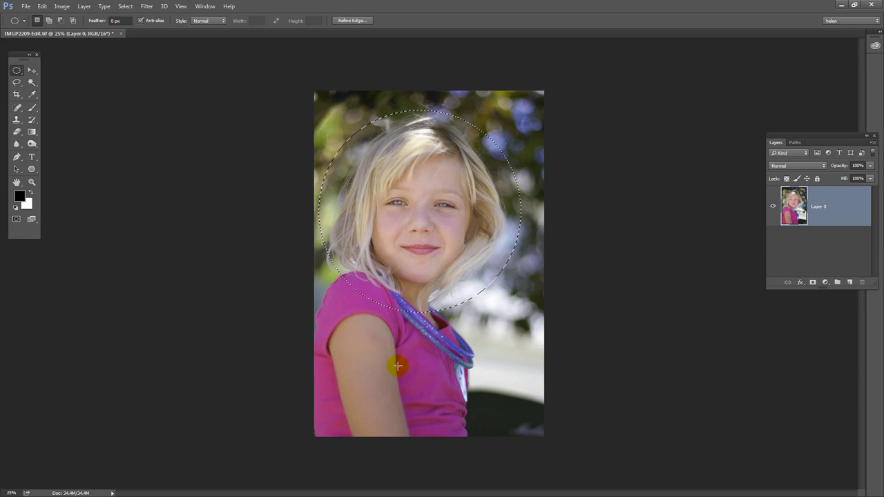
pyautogui.click(126, 7)
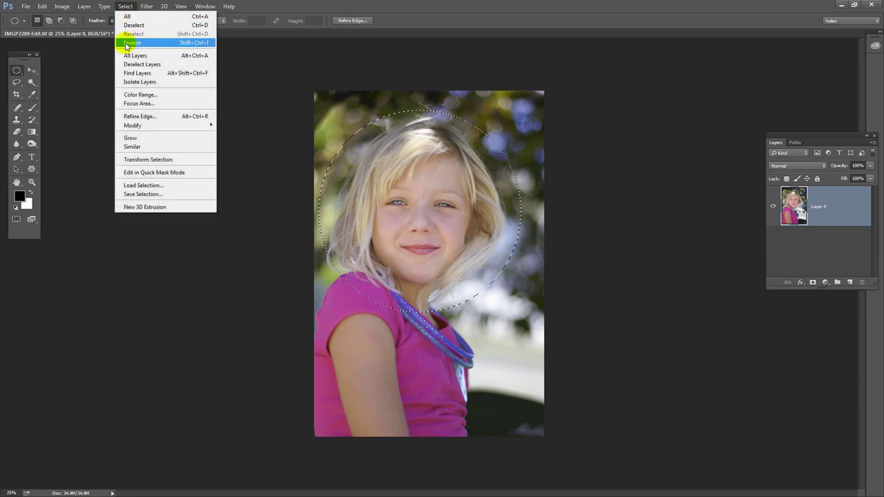
pyautogui.click(128, 43)
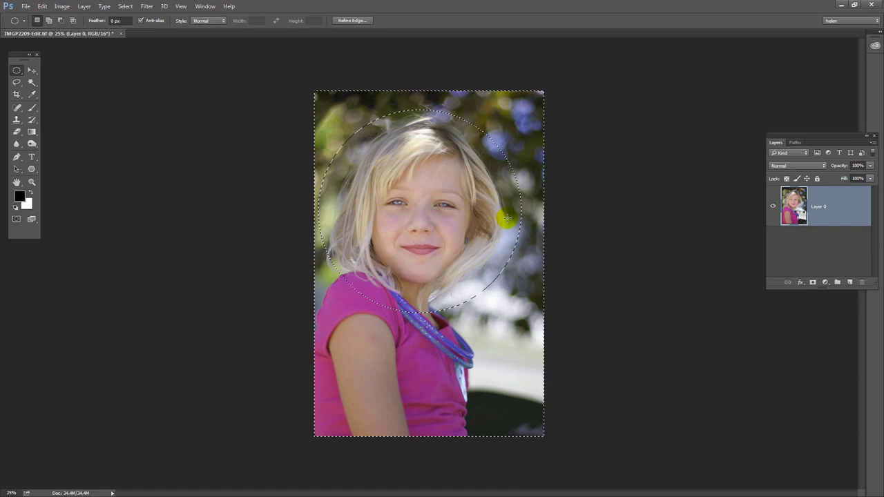
pyautogui.press('Delete')
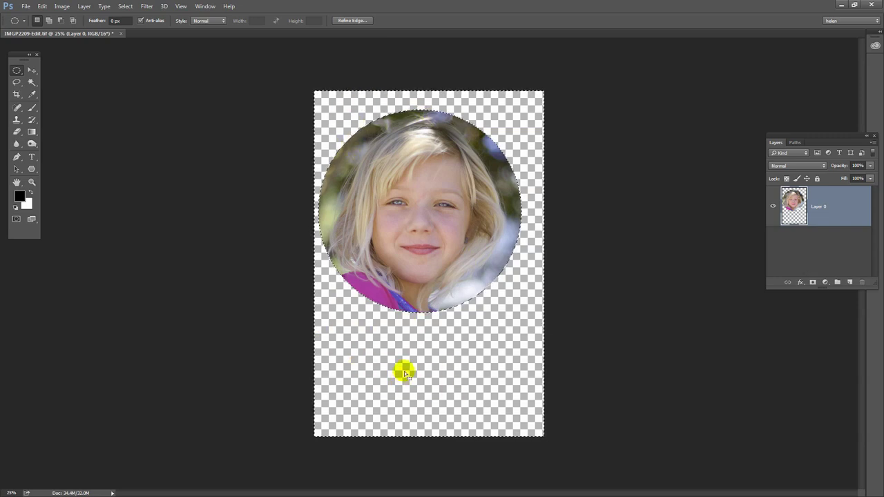
# Step: Crop the canvas to a square tightly framing the circular portrait
pyautogui.click(16, 97)
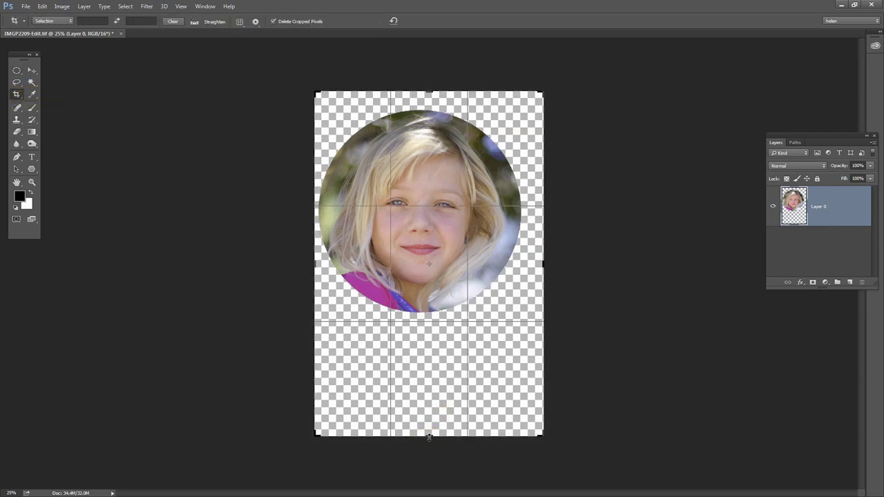
pyautogui.moveTo(428, 434); pyautogui.dragTo(429, 378)
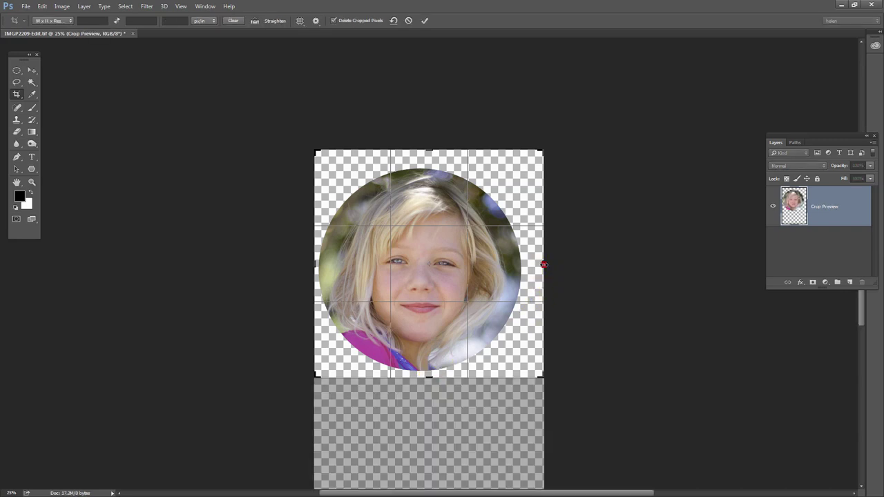
pyautogui.moveTo(544, 265); pyautogui.dragTo(537, 265)
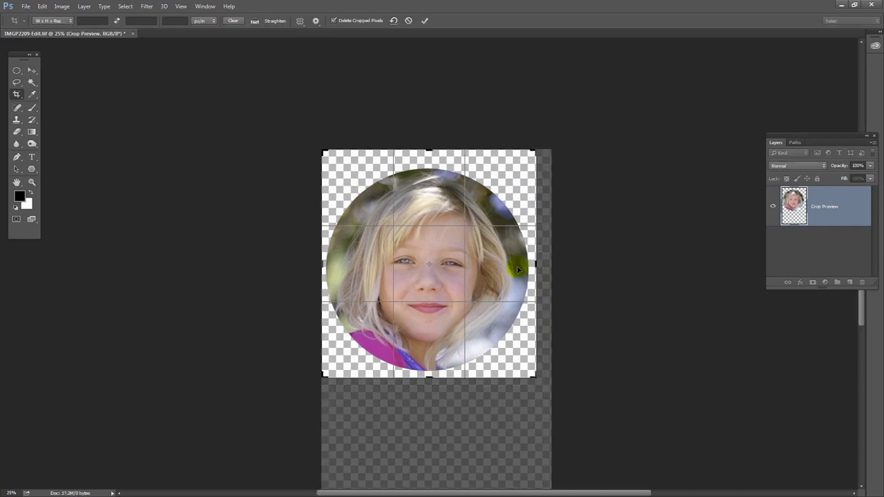
pyautogui.moveTo(428, 150); pyautogui.dragTo(421, 158)
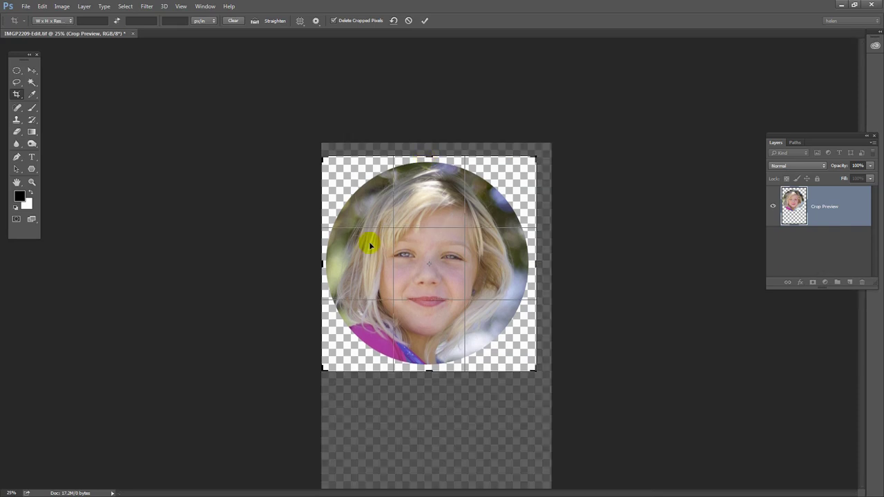
pyautogui.click(425, 22)
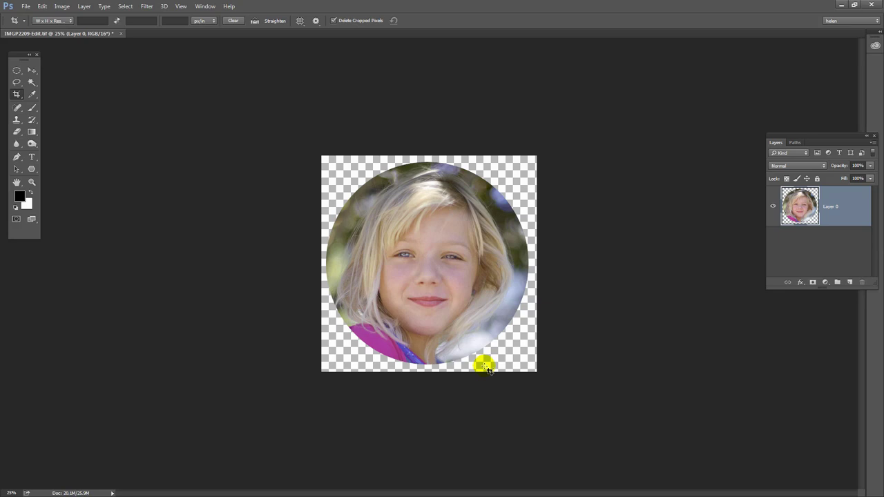
# Step: Save a PNG copy named girlframed in the video images folder, accepting the default PNG options
pyautogui.click(25, 7)
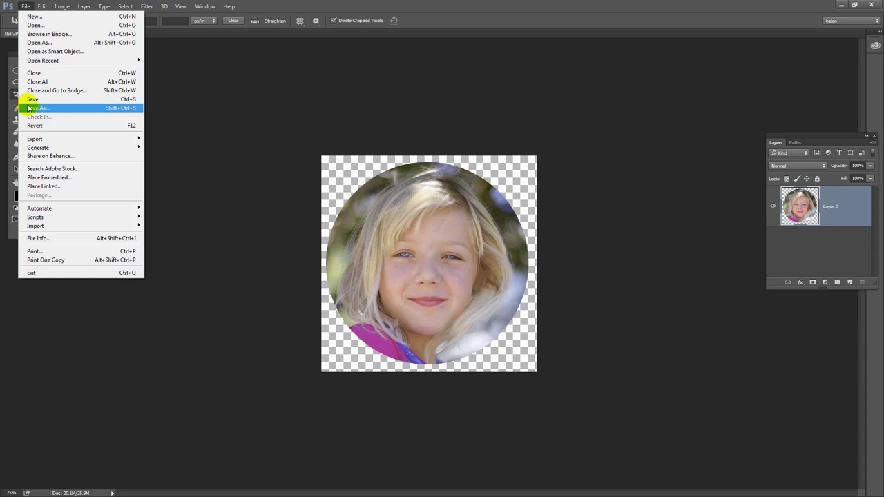
pyautogui.click(30, 108)
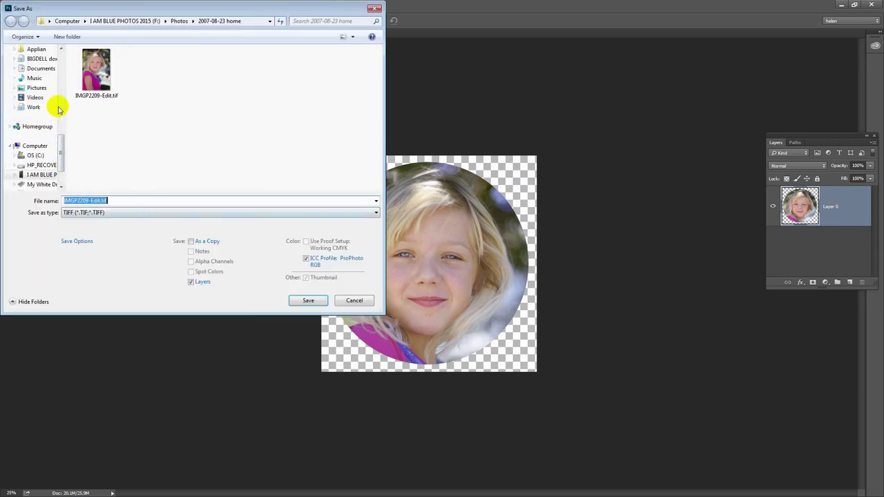
pyautogui.scroll(3, 60, 138)
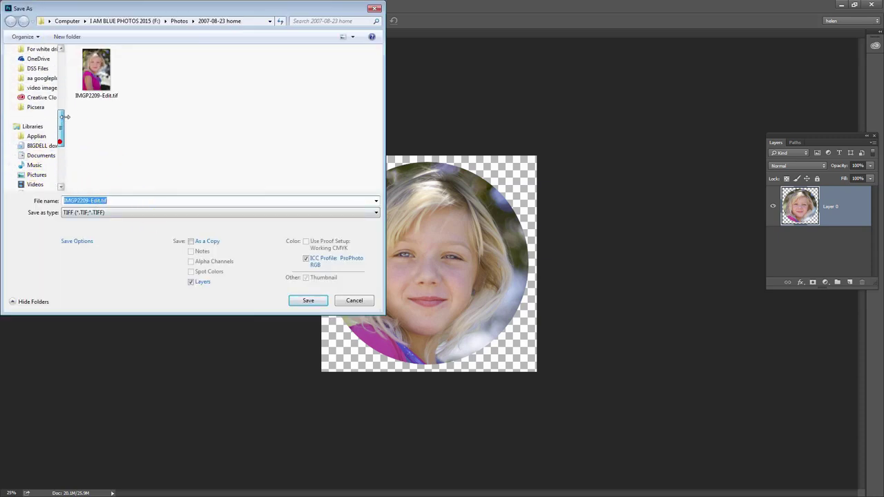
pyautogui.click(45, 89)
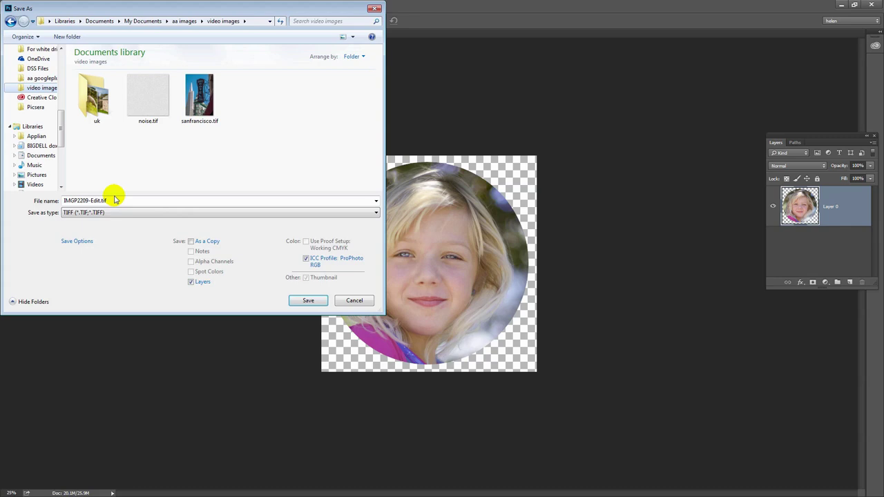
pyautogui.write('g')
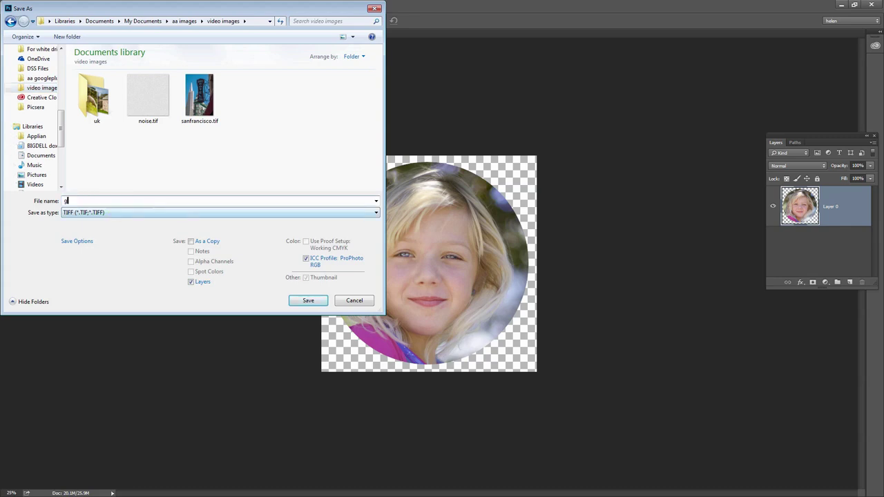
pyautogui.write('irl')
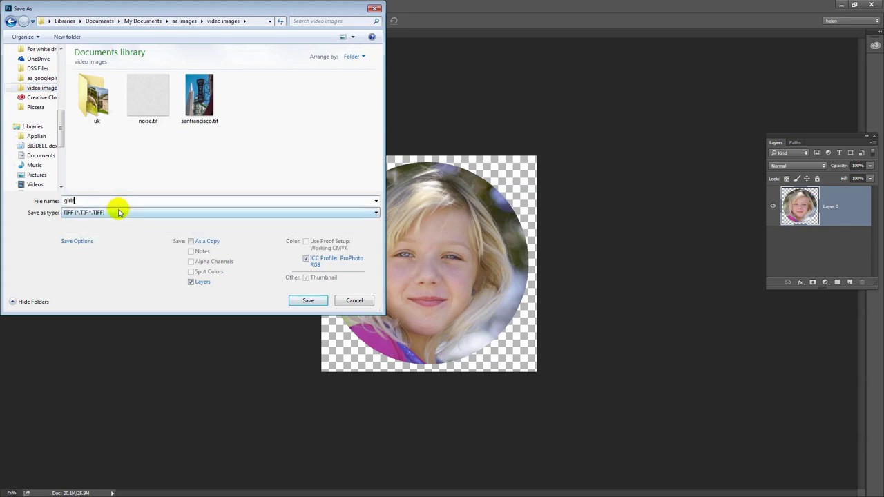
pyautogui.write('framed')
pyautogui.click(93, 213)
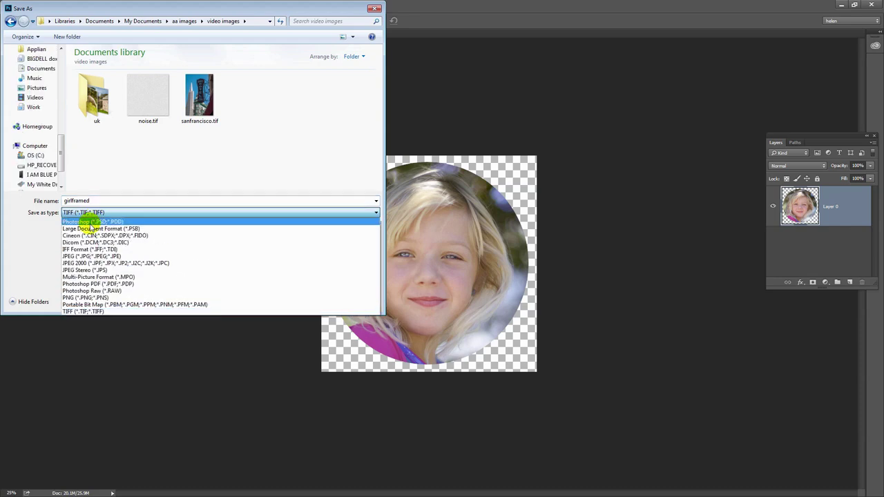
pyautogui.click(109, 299)
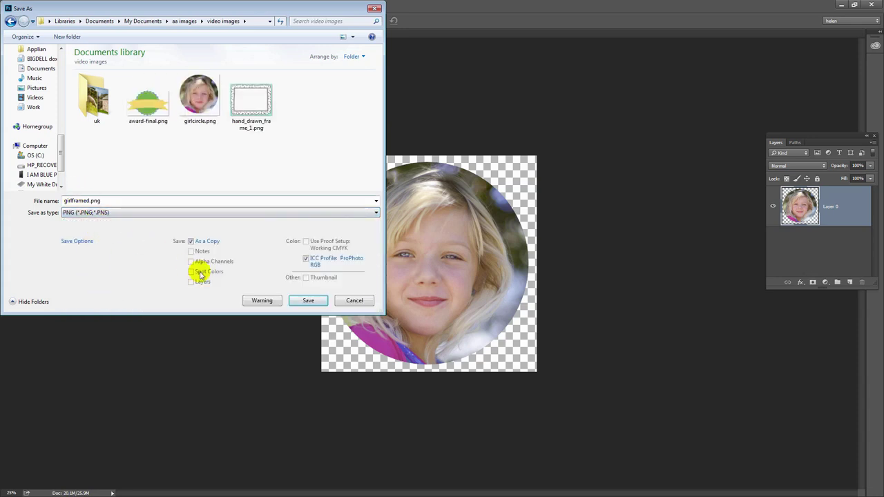
pyautogui.click(307, 301)
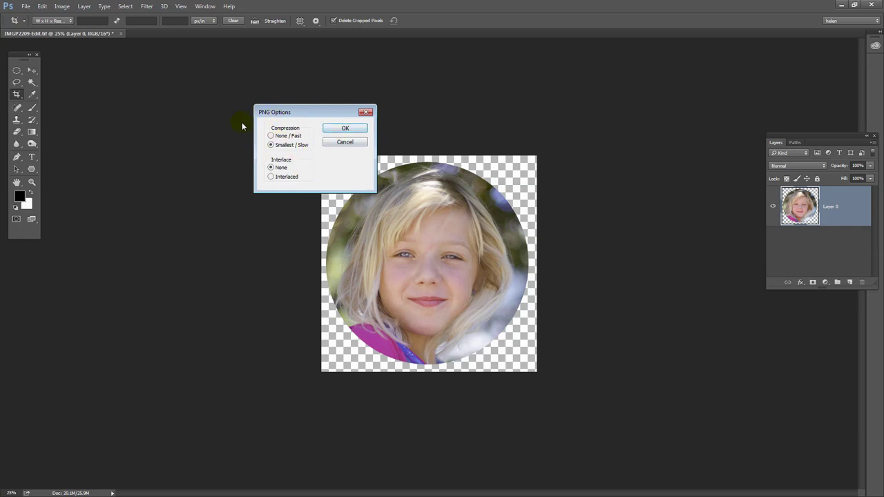
pyautogui.click(345, 128)
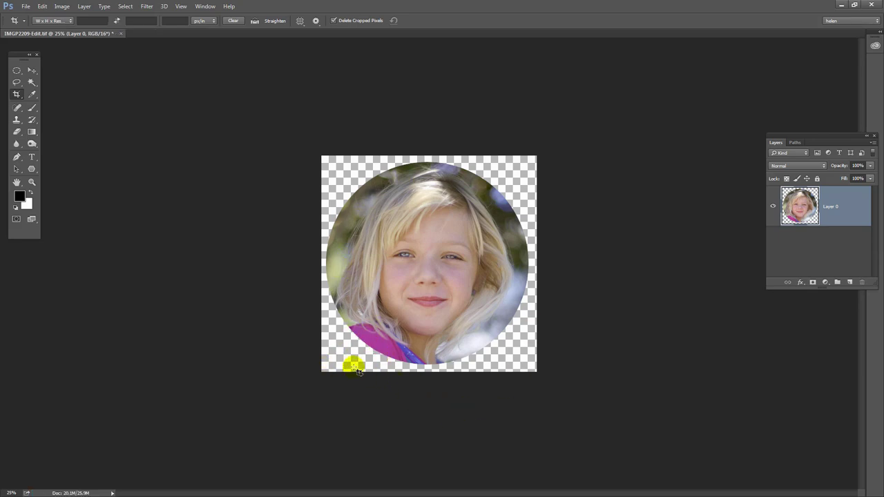
# Step: Create an empty Layer 1 and move it below the portrait's Layer 0
pyautogui.click(363, 335)
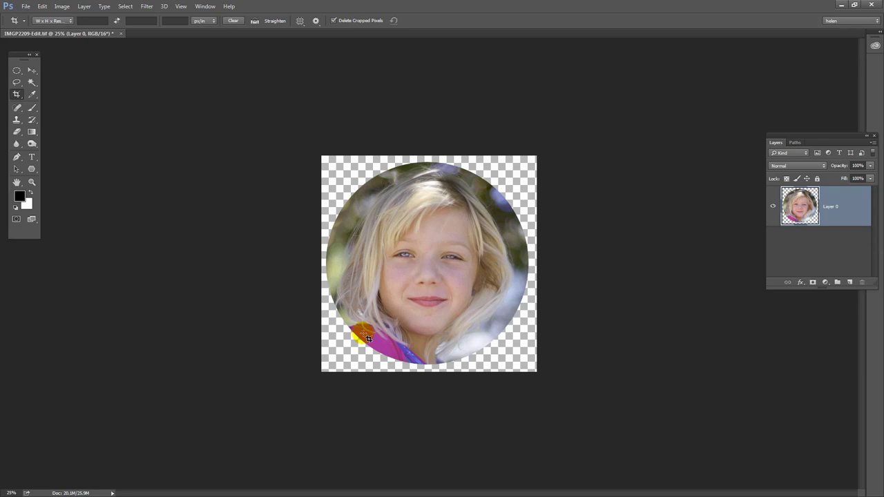
pyautogui.click(850, 283)
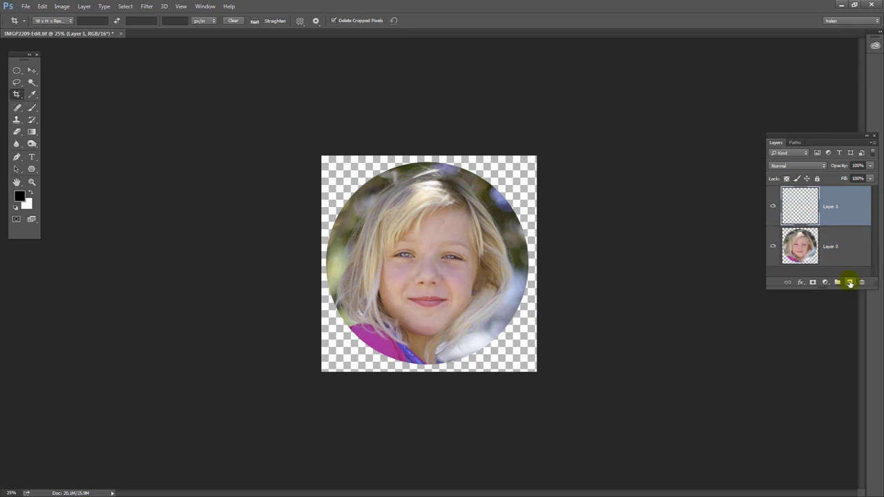
pyautogui.moveTo(842, 199); pyautogui.dragTo(832, 247)
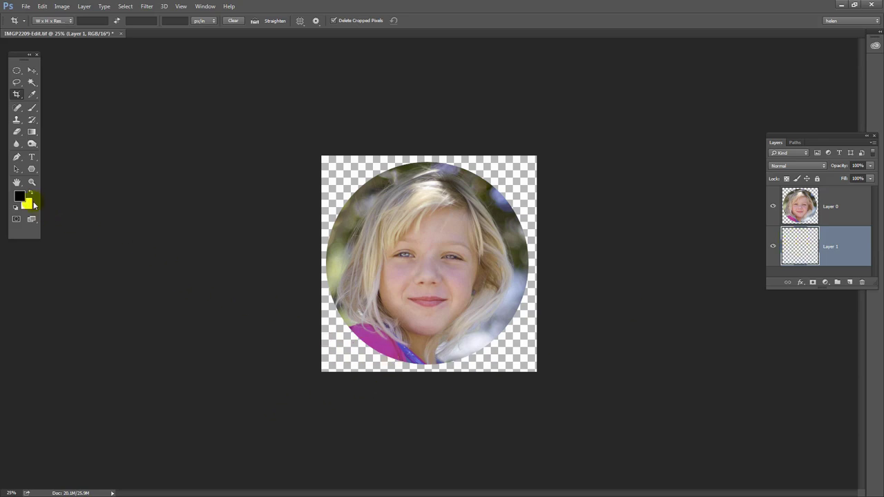
# Step: Set the foreground colour to magenta c13db9 in the Color Picker
pyautogui.click(19, 196)
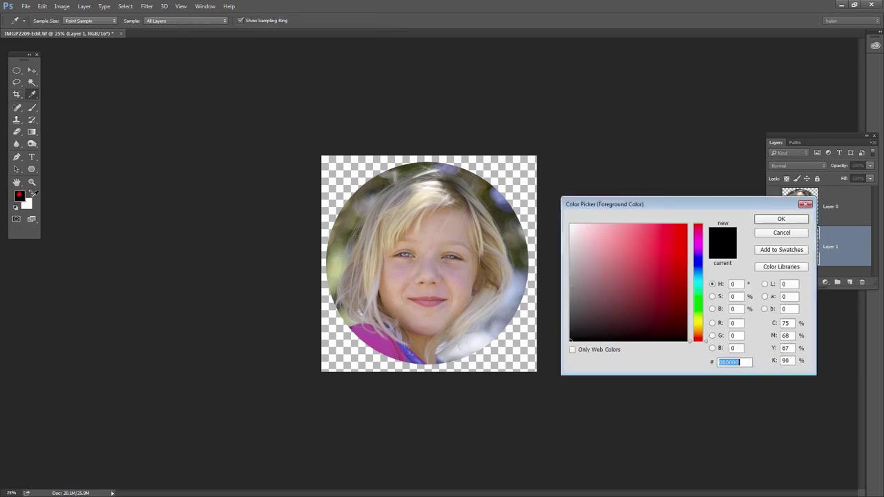
pyautogui.click(699, 242)
pyautogui.click(649, 252)
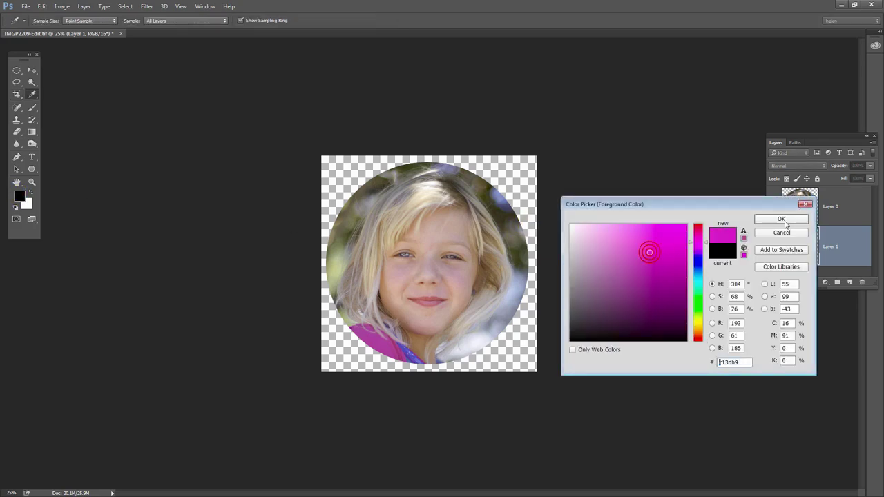
pyautogui.click(786, 221)
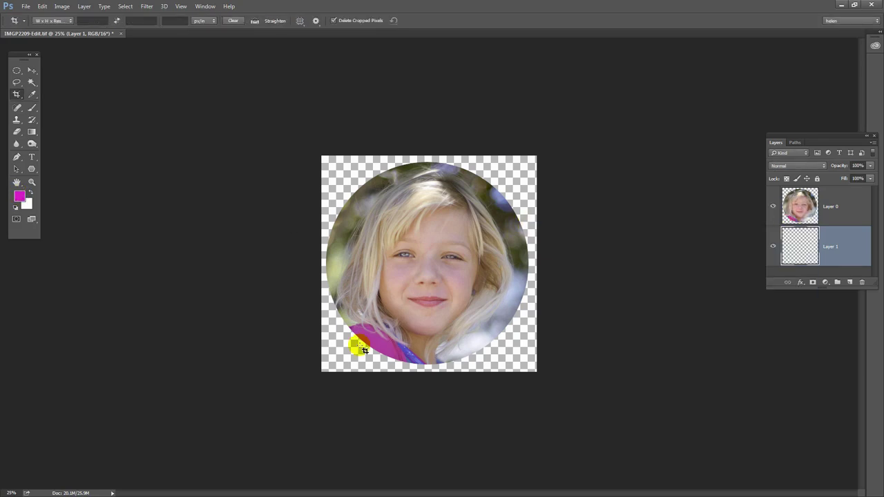
# Step: Sample the purple of the girl's shirt with the Eyedropper as the foreground colour
pyautogui.click(32, 94)
pyautogui.click(374, 339)
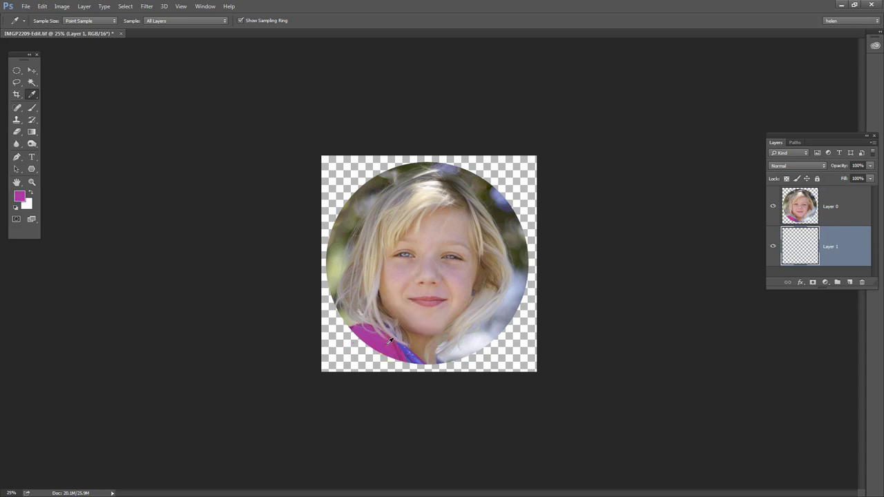
pyautogui.click(379, 343)
# Step: Fill Layer 1 with the sampled magenta using the Paint Bucket Tool
pyautogui.press('g')
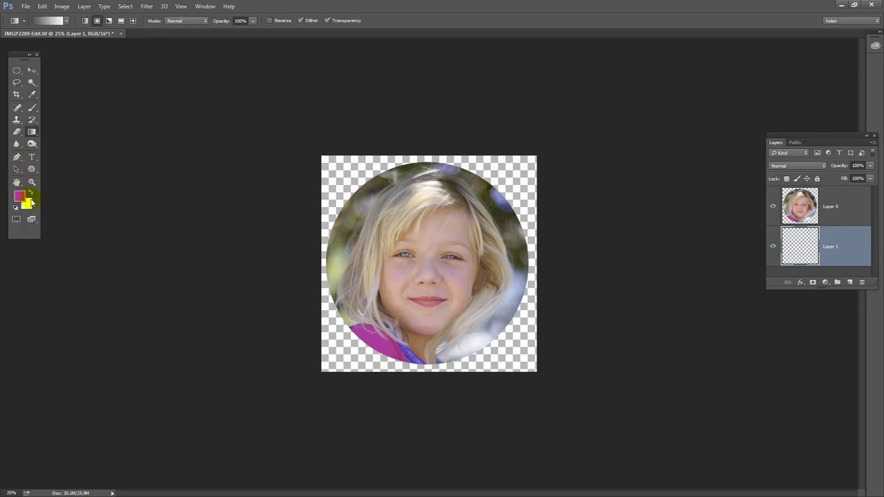
pyautogui.click(32, 134)
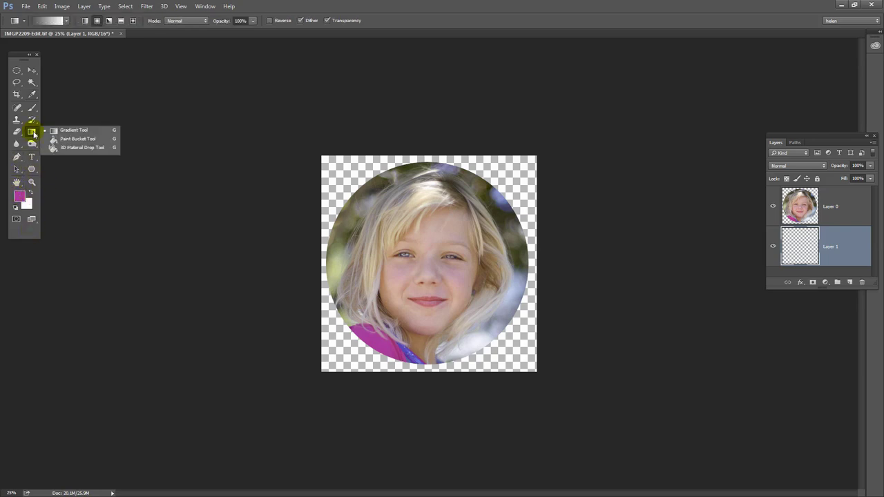
pyautogui.click(81, 140)
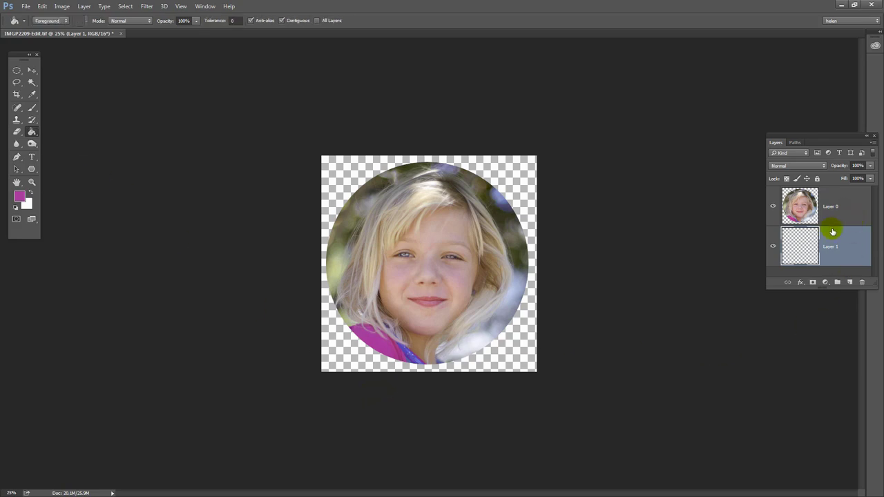
pyautogui.click(505, 357)
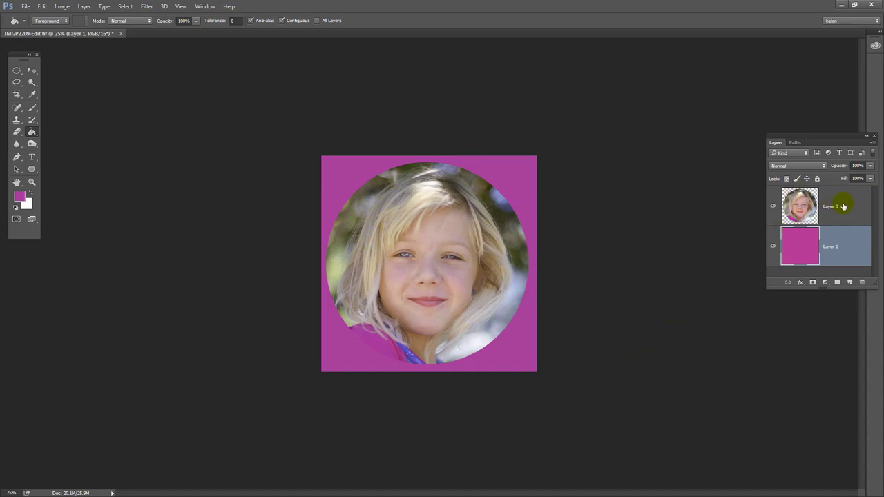
# Step: Add a 10 px Stroke layer effect to Layer 0 with its Position set to Inside
pyautogui.click(843, 207)
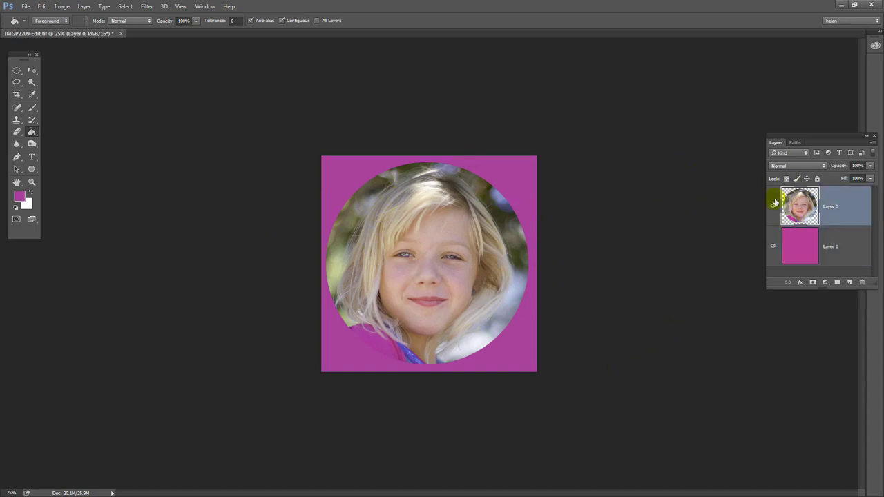
pyautogui.click(801, 283)
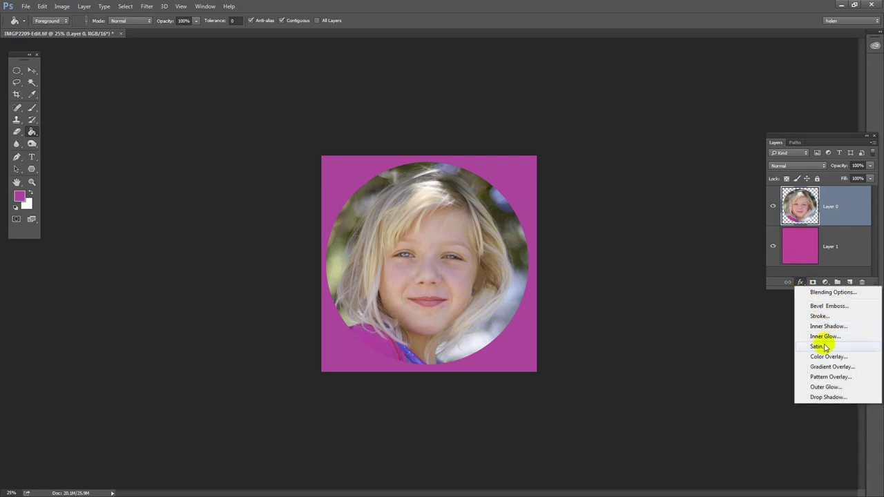
pyautogui.click(815, 316)
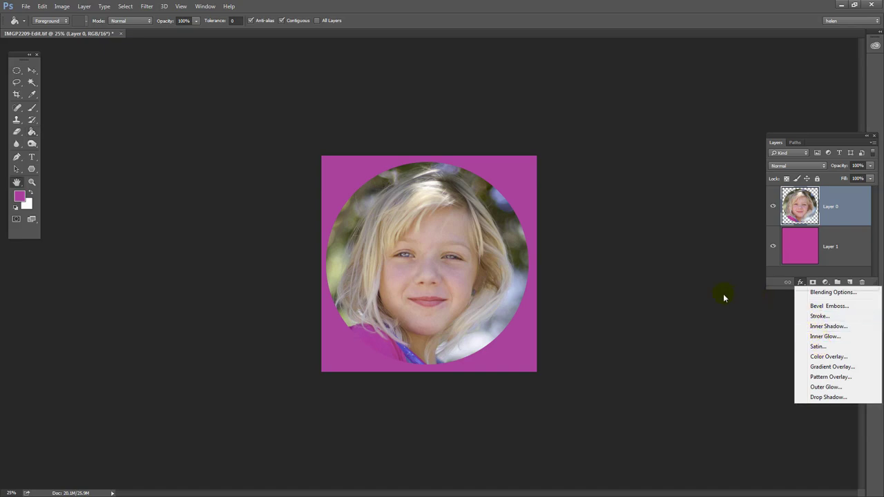
pyautogui.moveTo(157, 181); pyautogui.dragTo(144, 244)
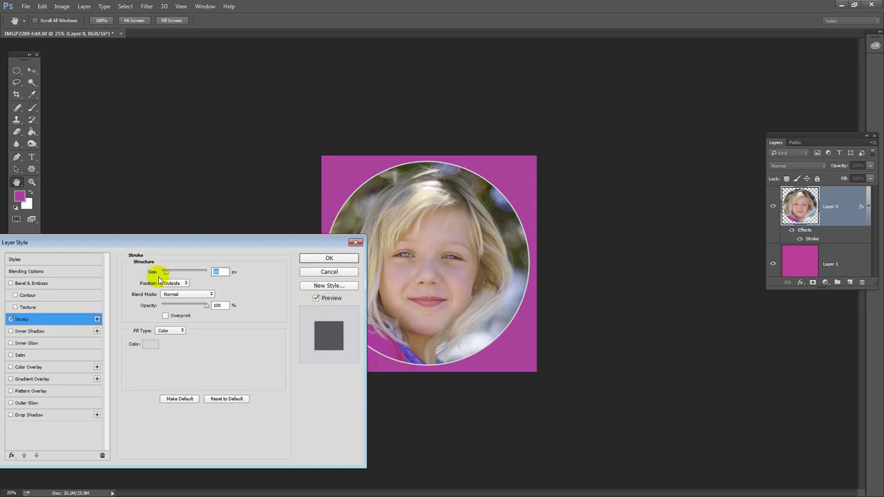
pyautogui.click(218, 247)
pyautogui.moveTo(212, 243); pyautogui.dragTo(172, 218)
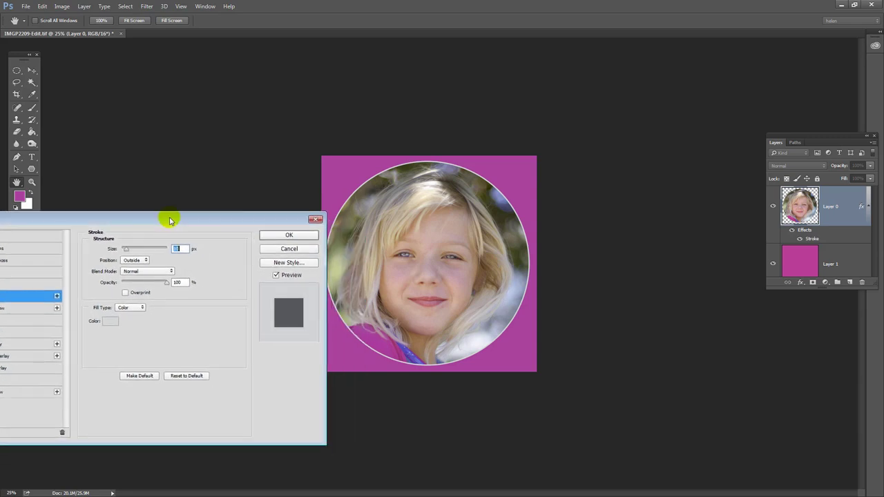
pyautogui.click(145, 261)
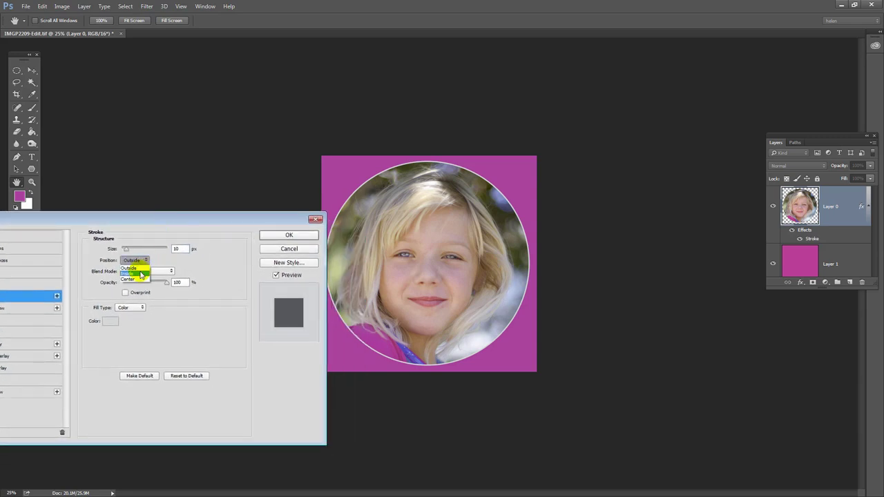
pyautogui.click(140, 273)
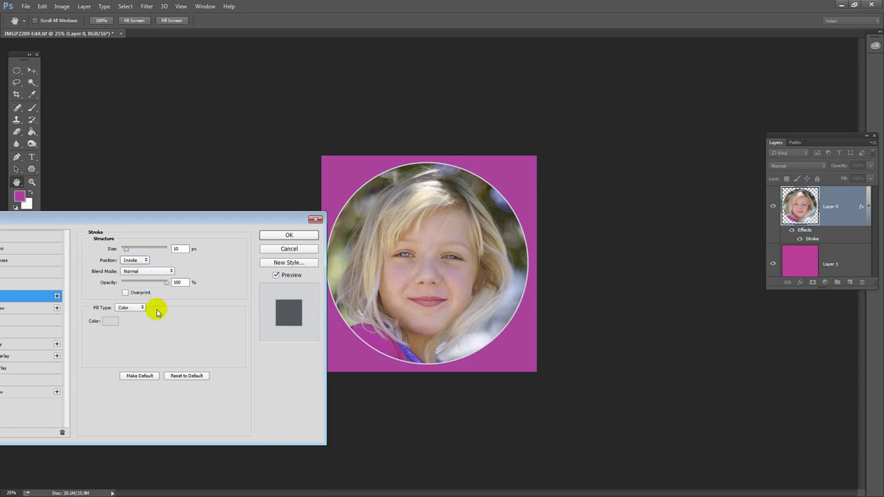
pyautogui.moveTo(123, 221); pyautogui.dragTo(177, 216)
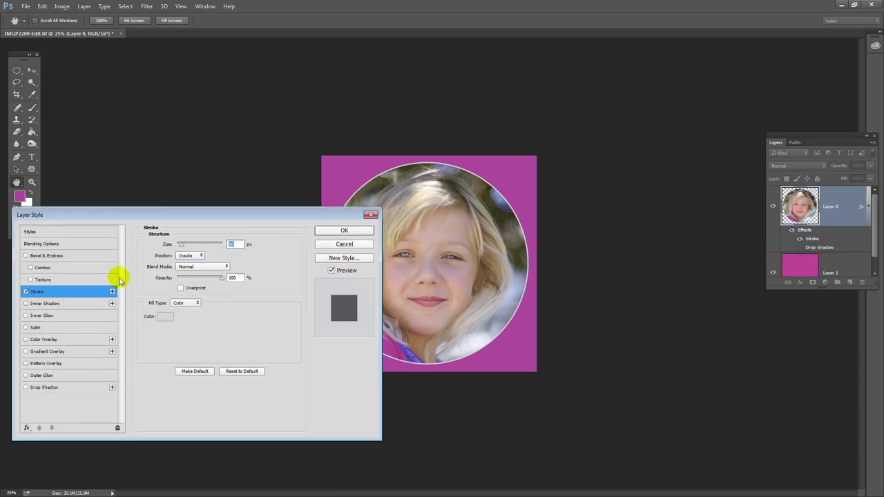
# Step: Add a lighter drop shadow to Layer 0, offset toward the lower right, and apply the effects
pyautogui.click(25, 389)
pyautogui.click(38, 388)
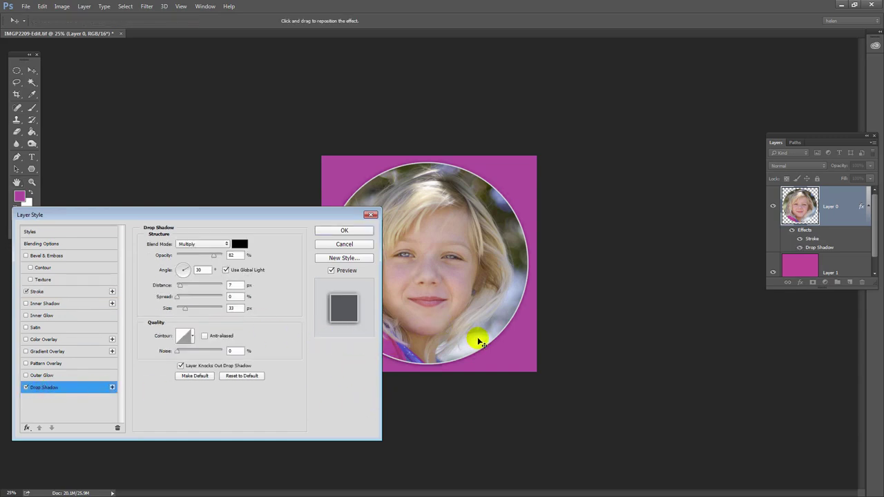
pyautogui.moveTo(488, 349)
pyautogui.mouseDown()
pyautogui.moveTo(495, 351)
pyautogui.moveTo(491, 345)
pyautogui.mouseUp()
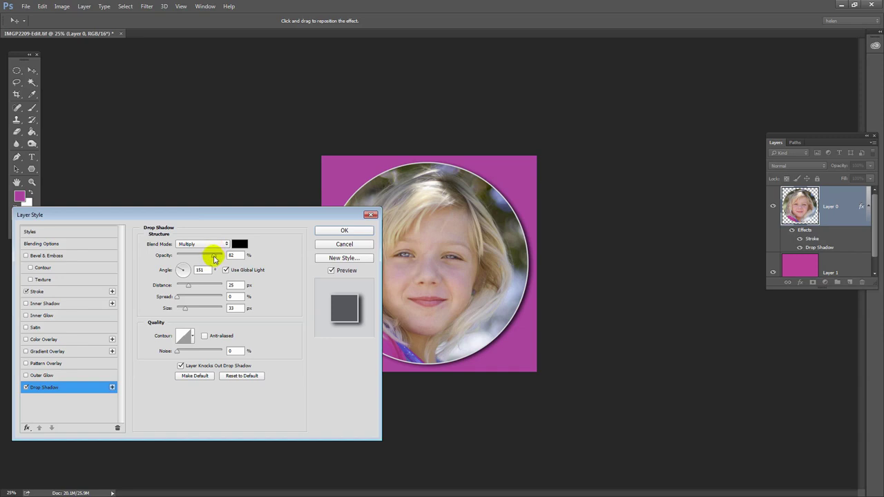
pyautogui.moveTo(214, 258); pyautogui.dragTo(197, 258)
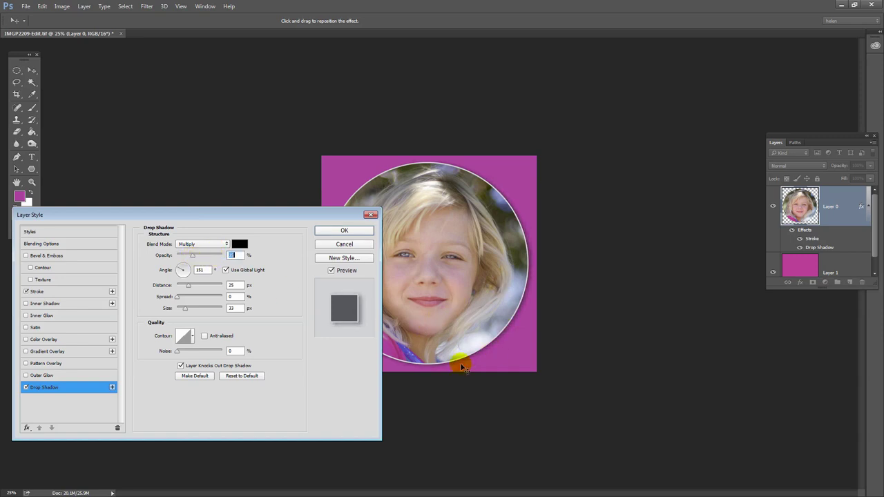
pyautogui.click(347, 233)
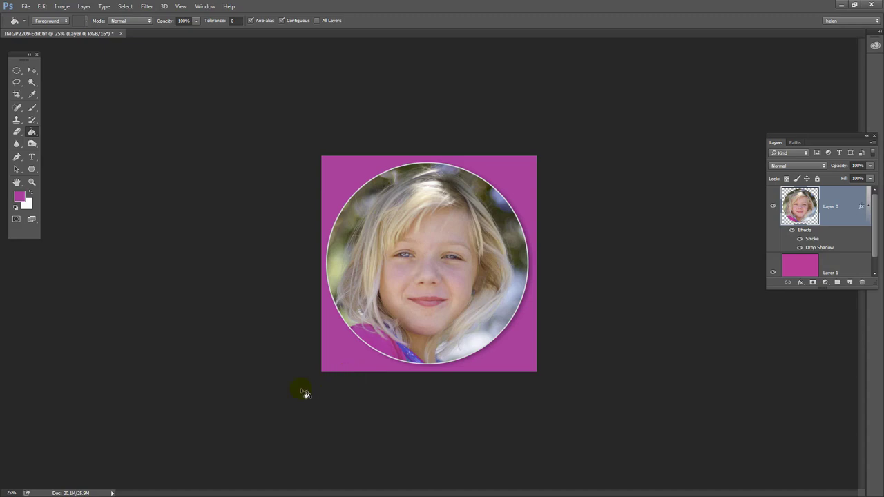
# Step: Save a copy as 'girl pink frame' in JPEG format in the video images folder
pyautogui.click(25, 7)
pyautogui.click(33, 107)
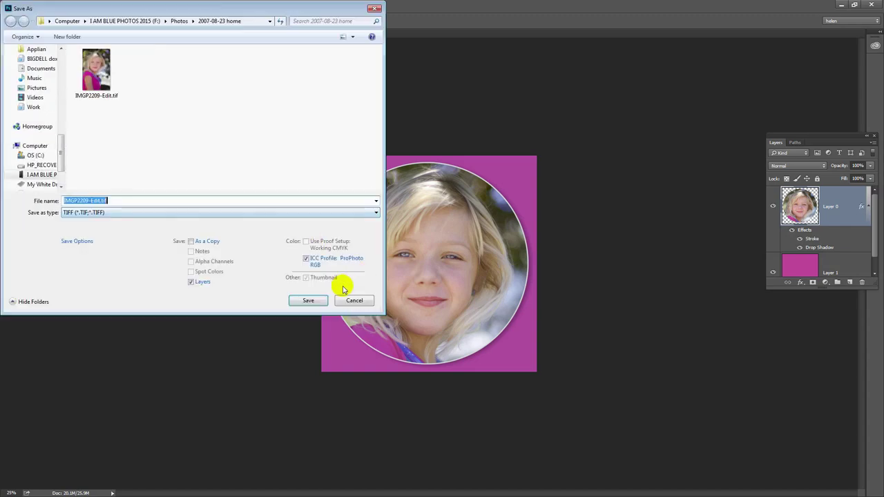
pyautogui.scroll(5, 49, 118)
pyautogui.click(41, 174)
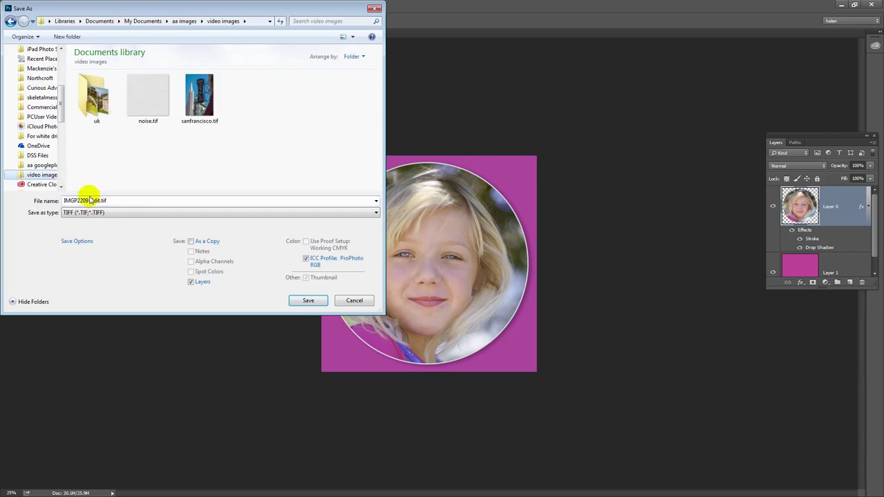
pyautogui.doubleClick(90, 199)
pyautogui.write('girl')
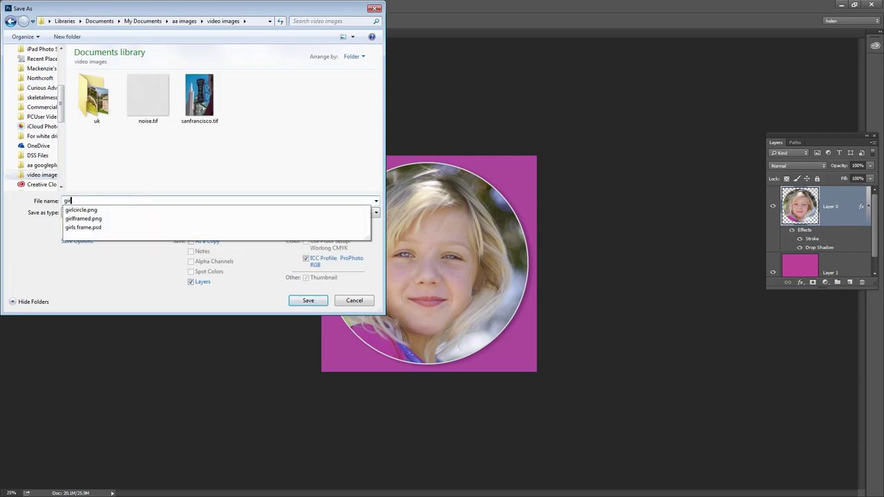
pyautogui.write(' pink f')
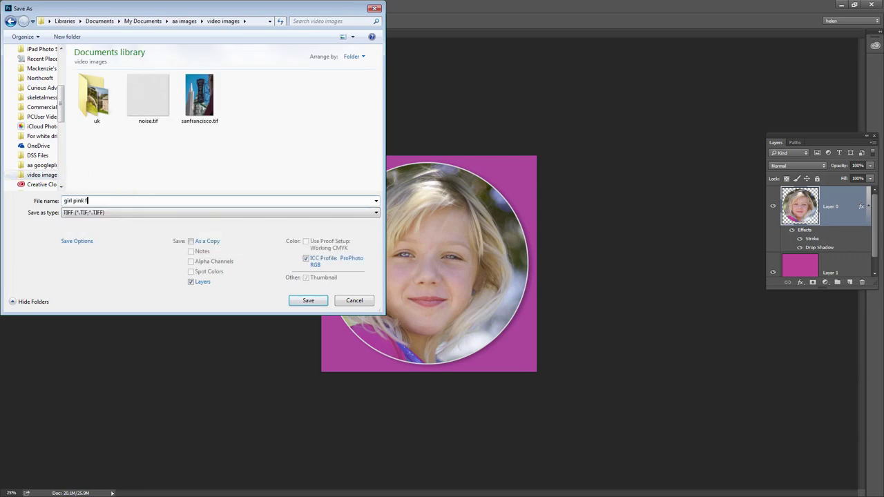
pyautogui.write('rame')
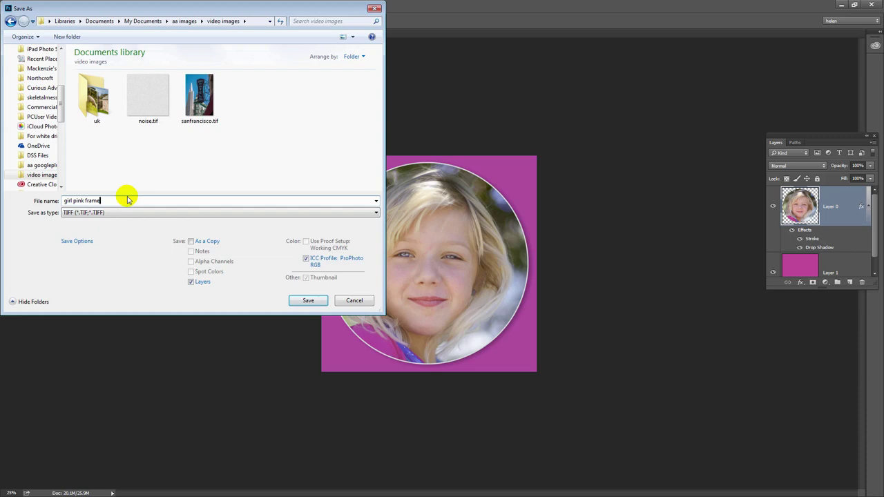
pyautogui.click(110, 214)
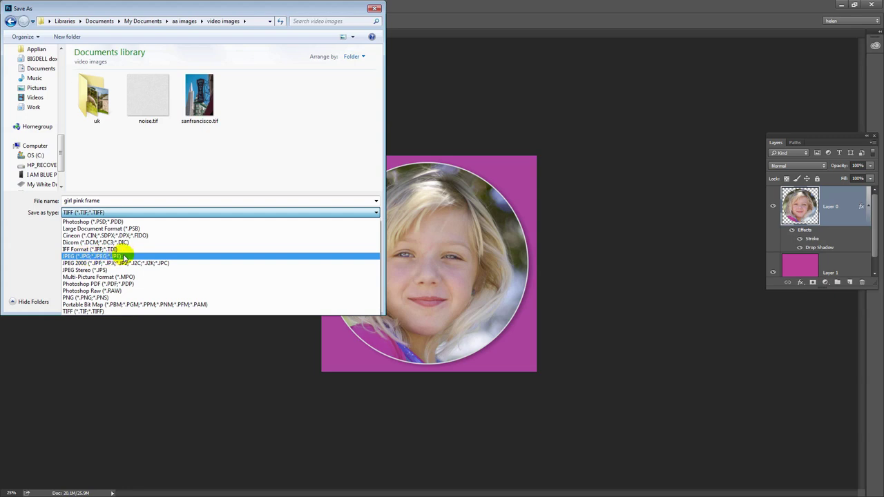
pyautogui.click(123, 257)
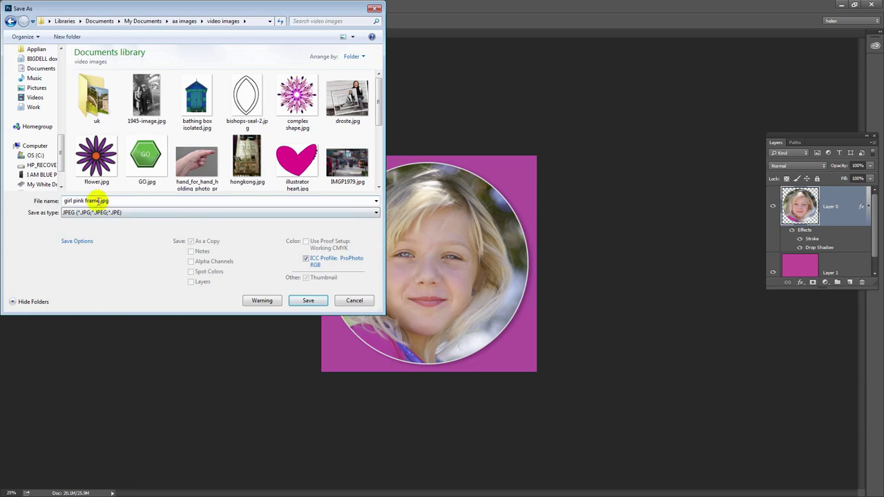
# Step: Finish saving girl pink frame.jpg at High JPEG quality (8)
pyautogui.click(305, 302)
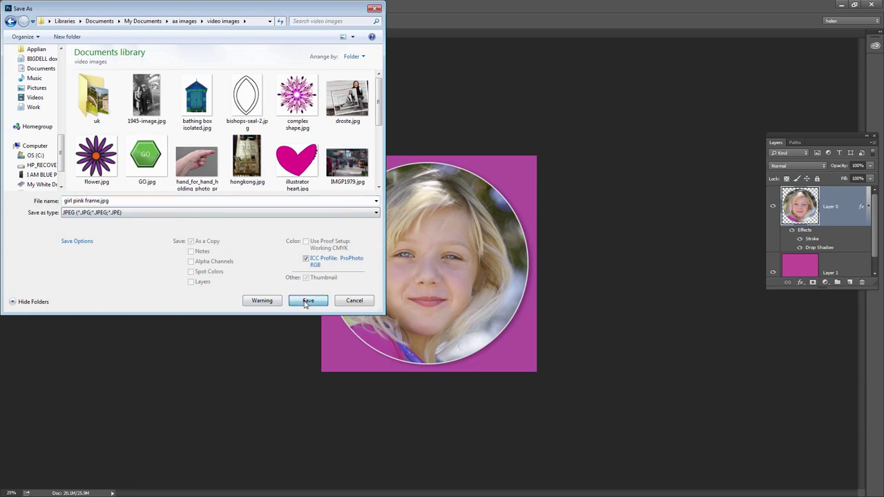
pyautogui.moveTo(112, 221); pyautogui.dragTo(156, 219)
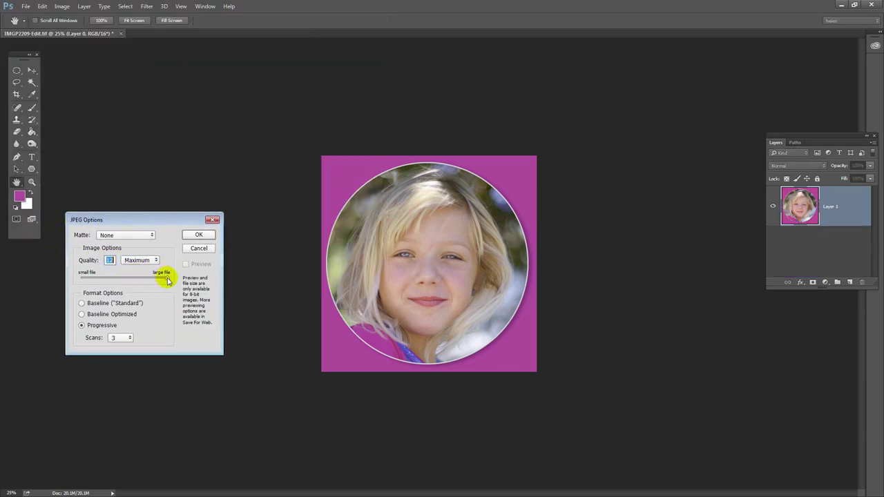
pyautogui.moveTo(166, 280); pyautogui.dragTo(157, 278)
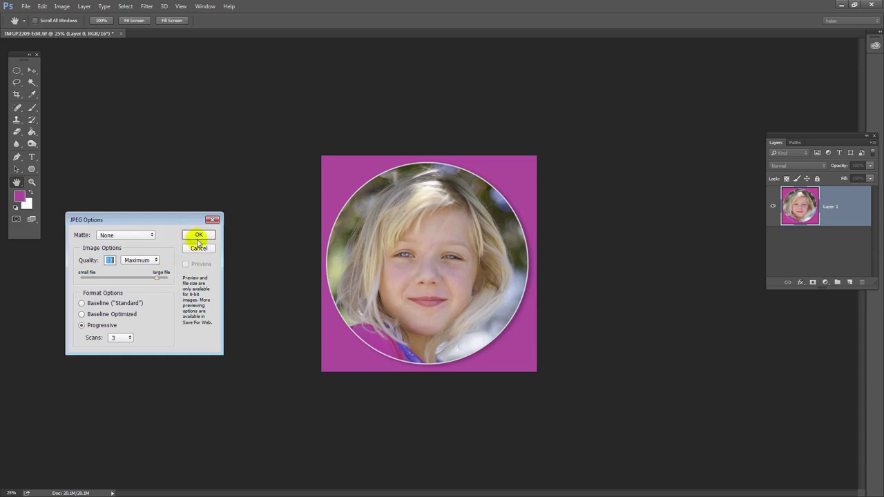
pyautogui.click(141, 259)
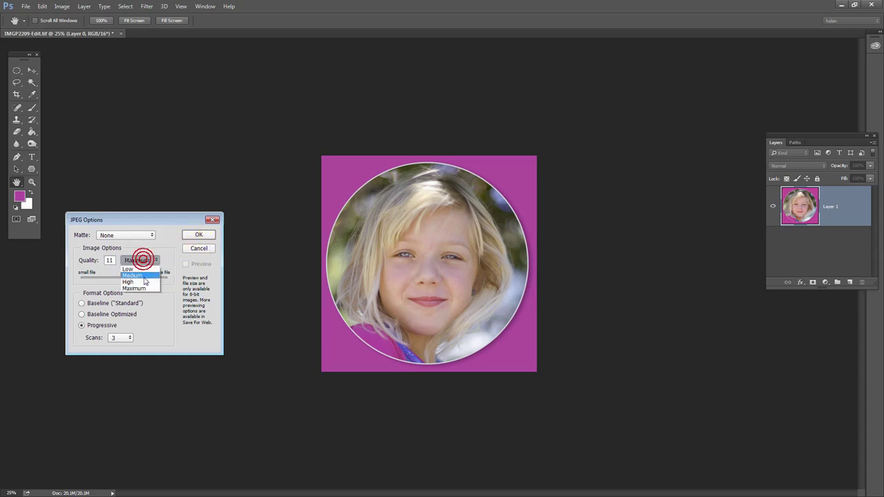
pyautogui.click(145, 281)
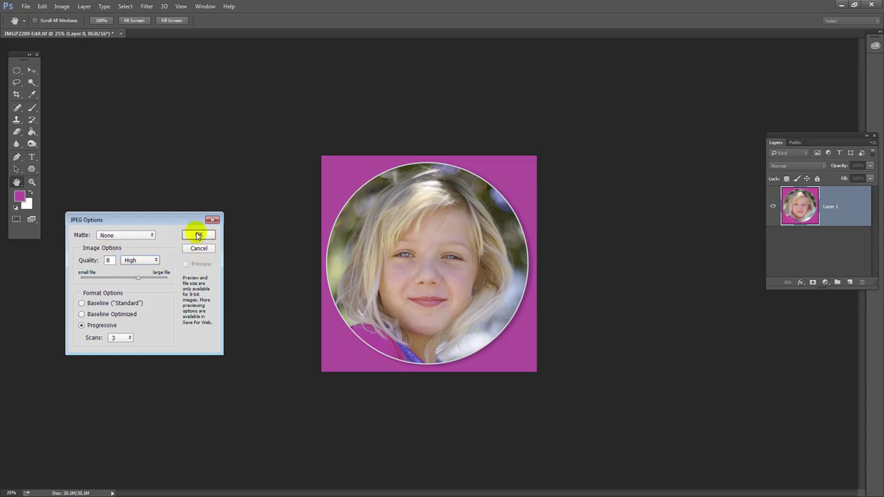
pyautogui.click(199, 235)
pyautogui.press('g')
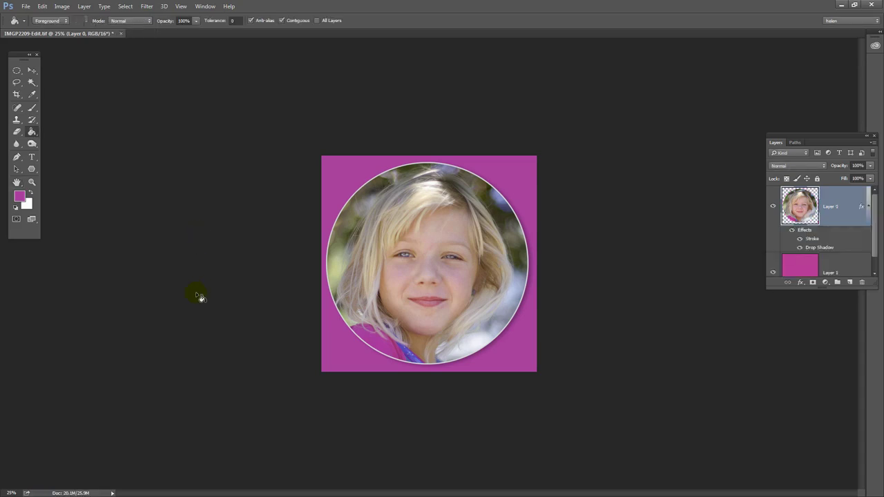
# Step: Fit the finished circular portrait to the window with Ctrl+0 and select the Elliptical Marquee tool
pyautogui.hotkey('ctrl', '0')
pyautogui.press('m')
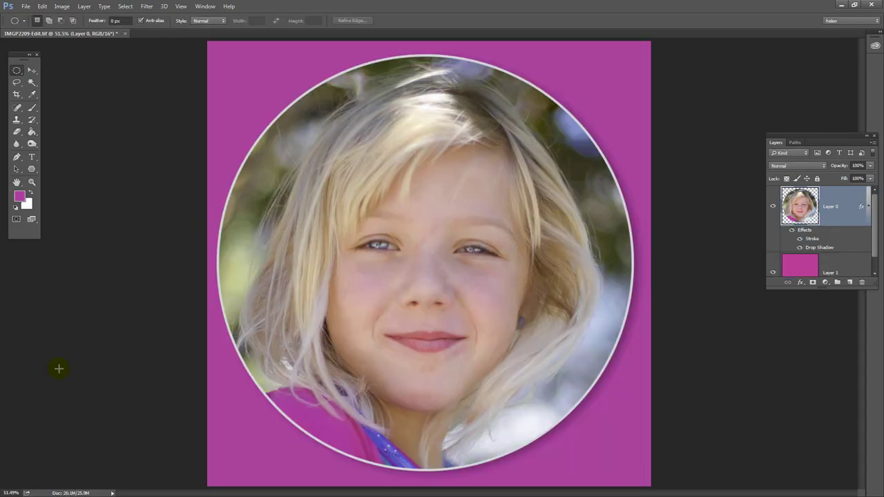